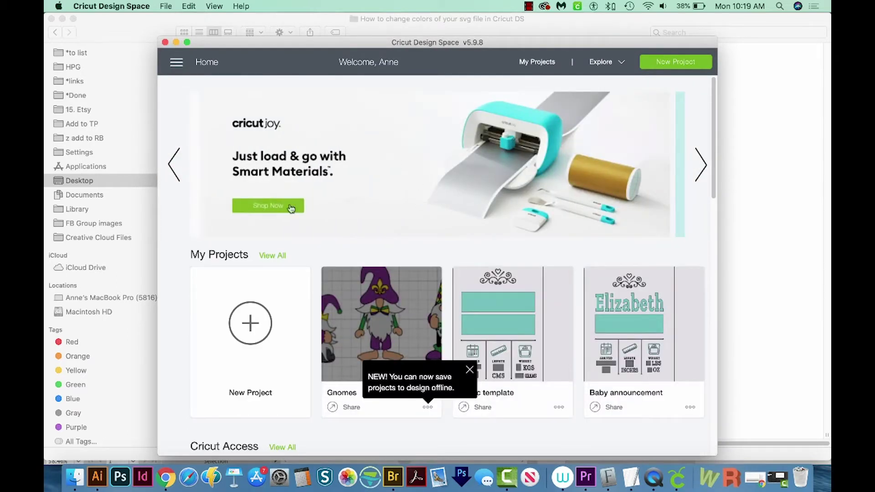
Step: Start a new blank project, then move and enlarge the app window
click(252, 335)
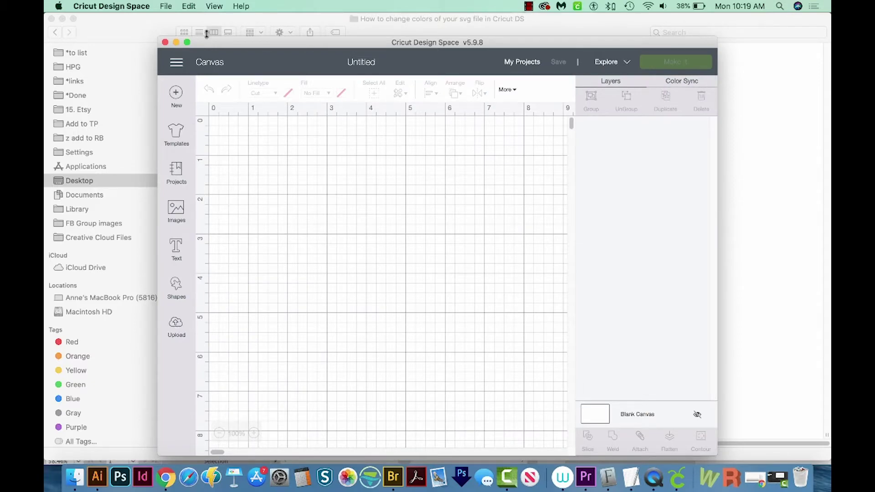
drag(198, 42, 89, 19)
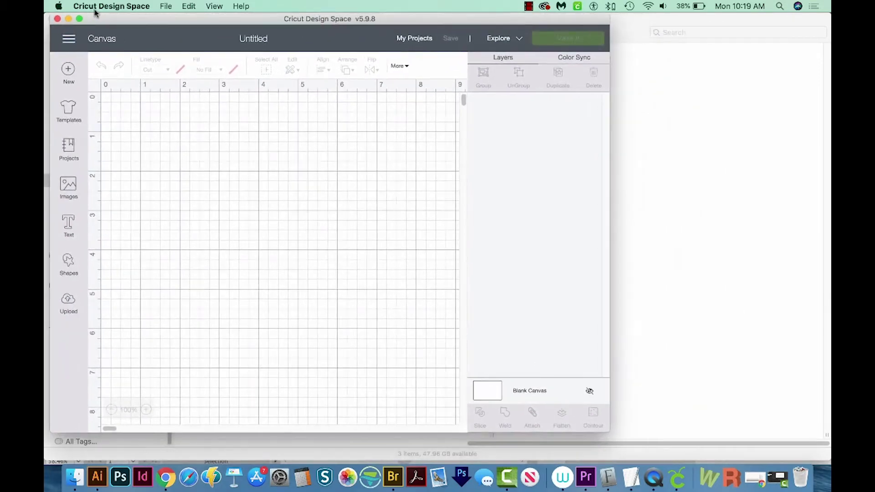
drag(604, 428, 825, 455)
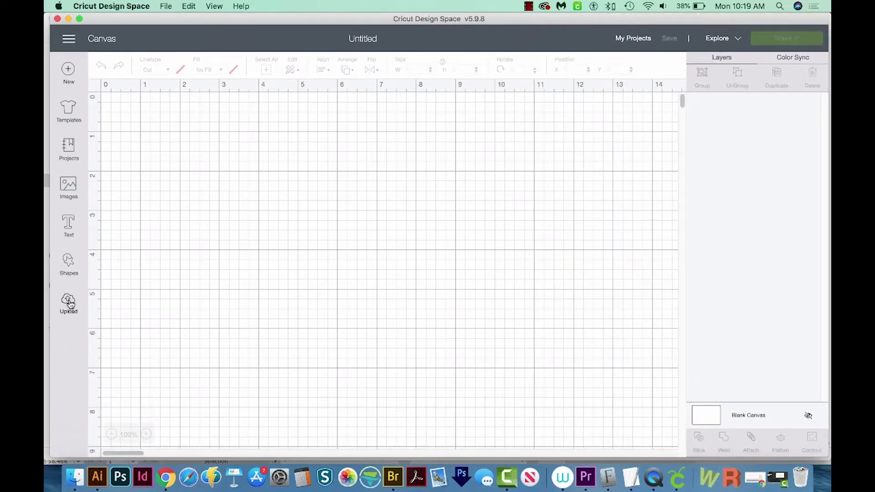
Step: Begin an image upload and browse to the folder holding the flower monogram zip
click(69, 304)
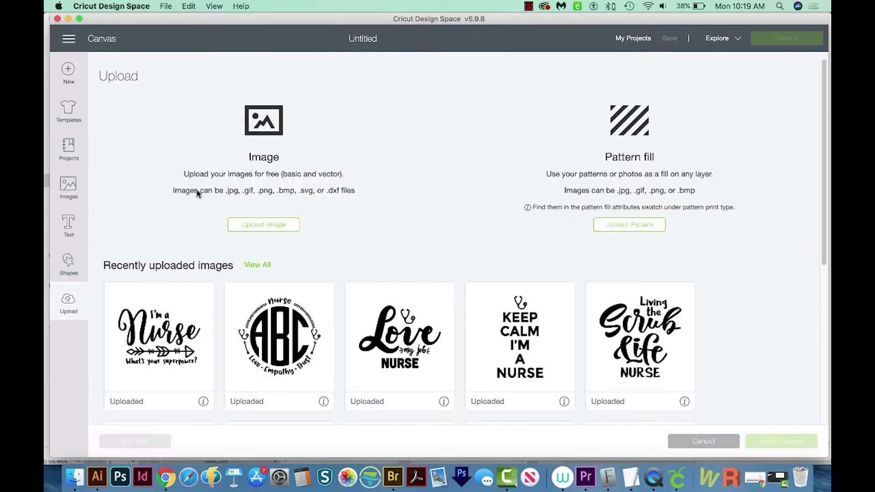
click(279, 225)
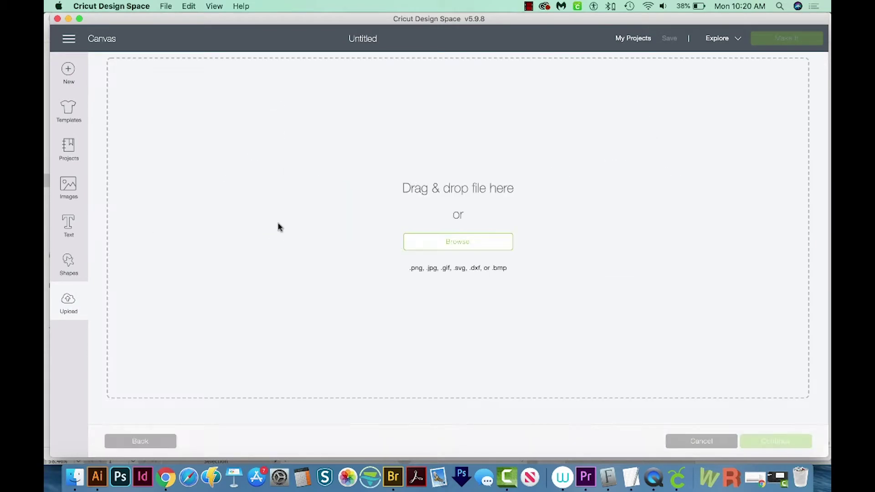
click(458, 243)
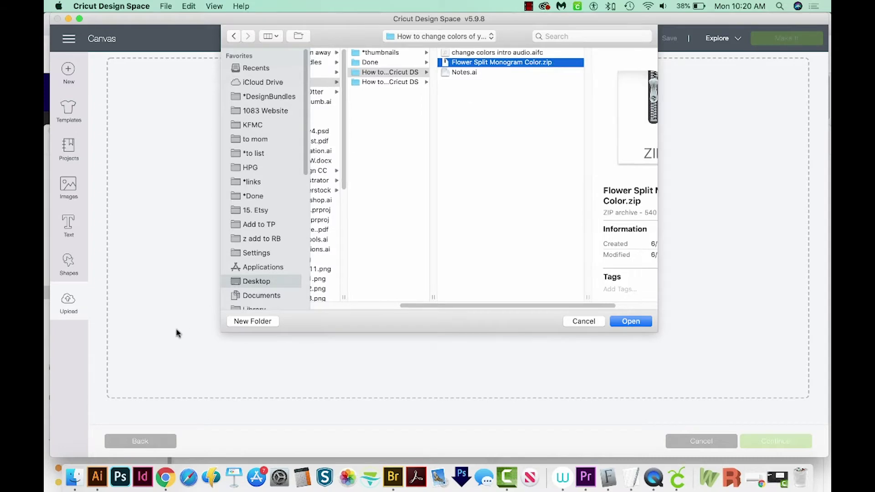
click(74, 477)
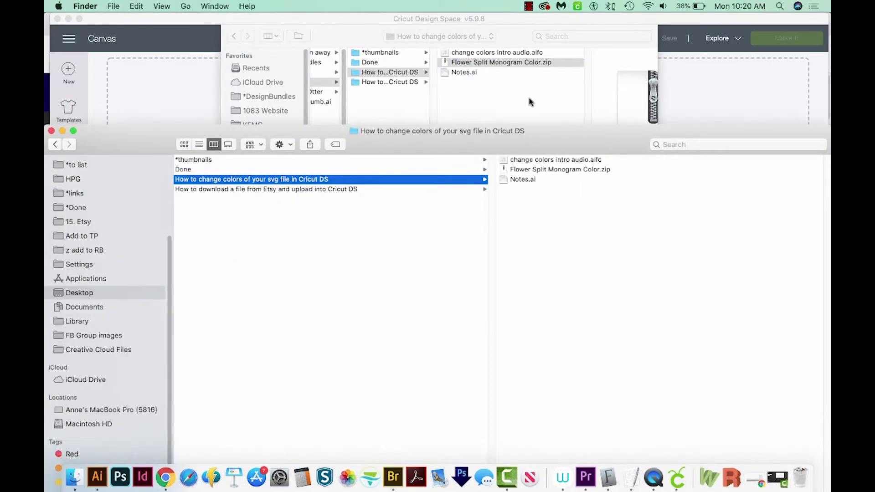
Step: Extract Flower Split Monogram Color.zip and select the SVG in the extracted folder
click(538, 63)
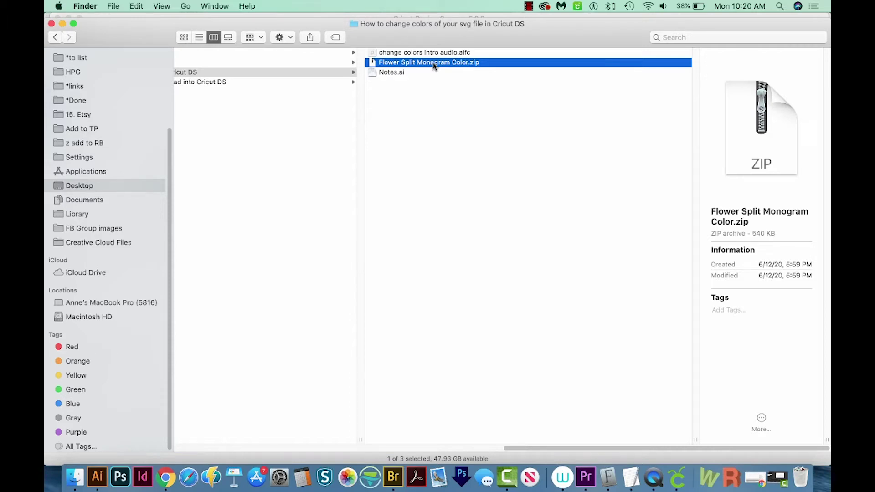
double_click(434, 62)
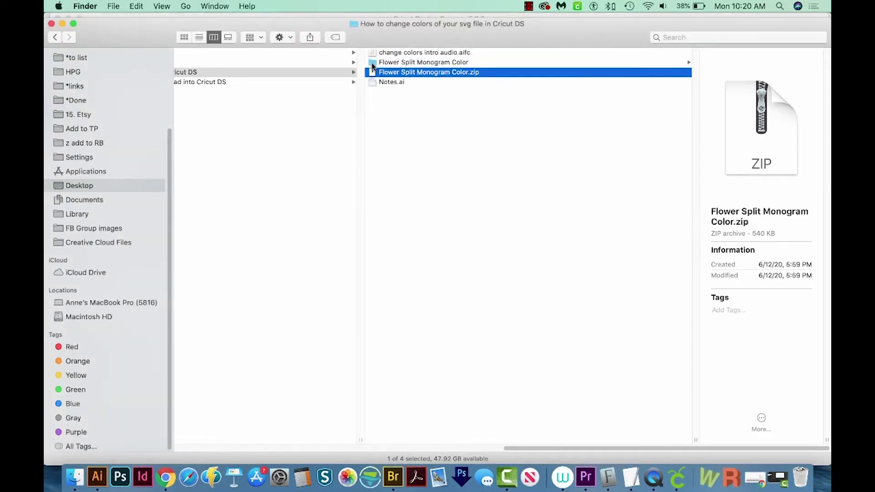
click(374, 63)
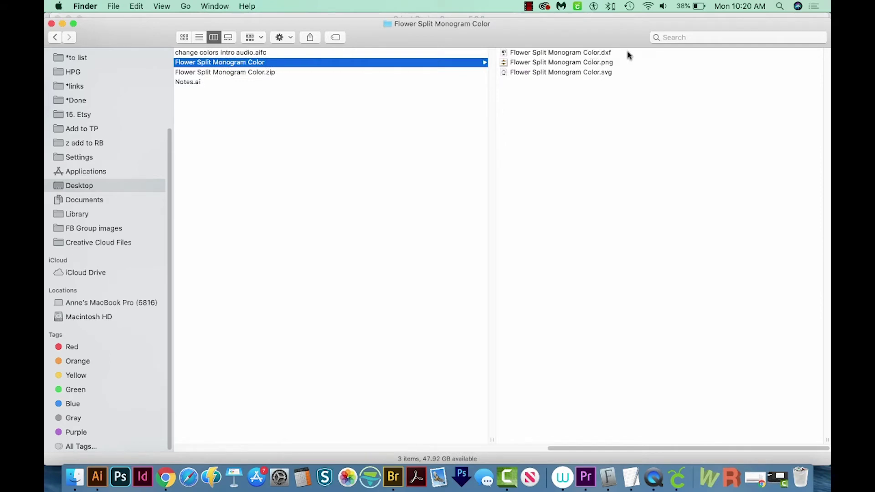
click(608, 74)
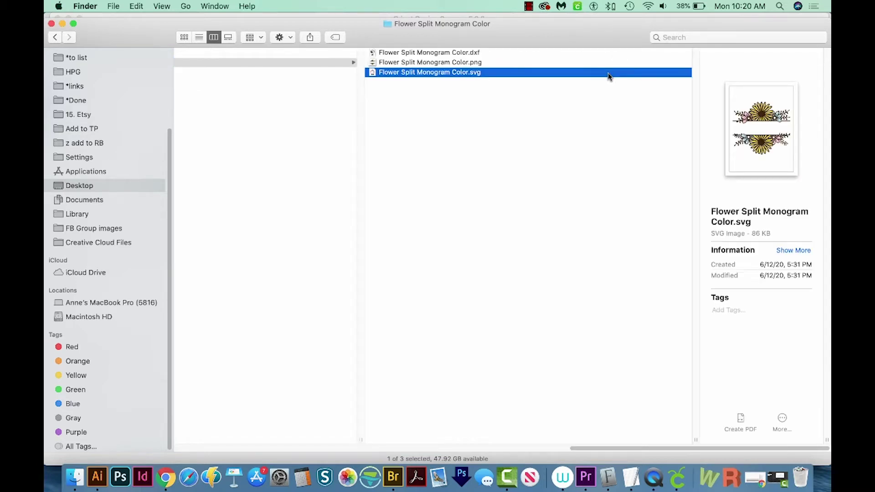
Step: Back in Design Space, choose the Flower Split Monogram Color SVG for upload
key(cmd+Tab)
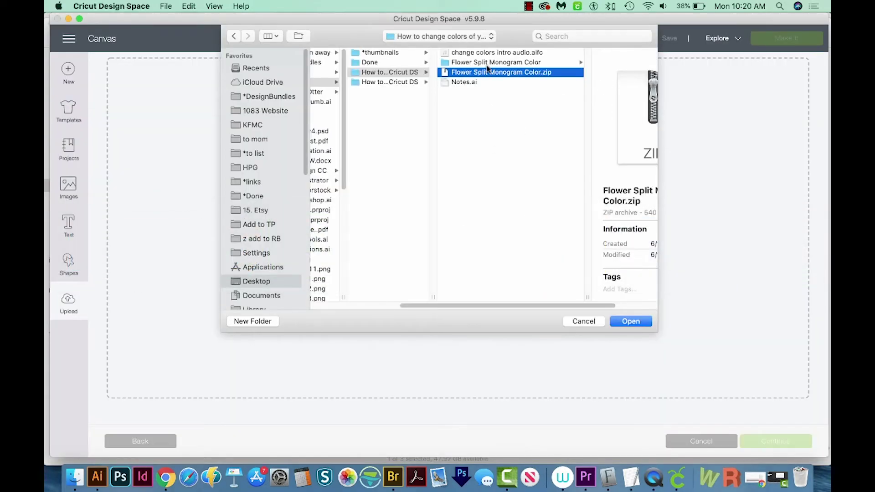
click(487, 64)
click(596, 74)
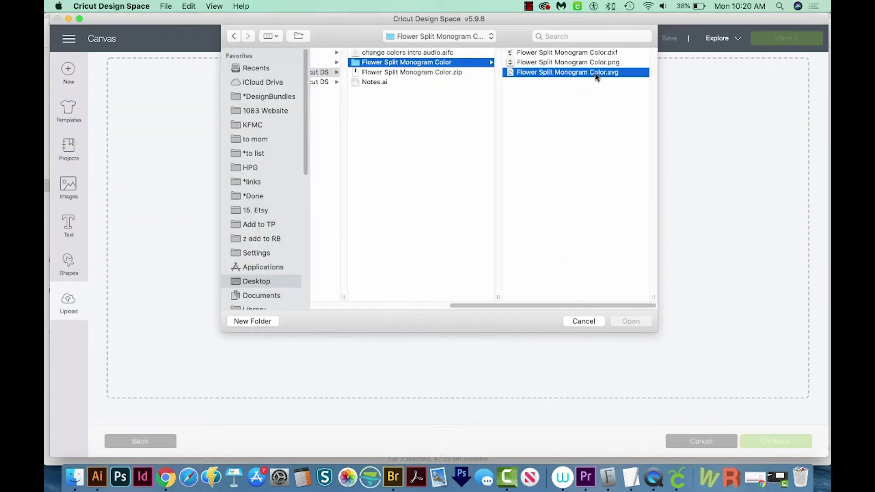
click(633, 322)
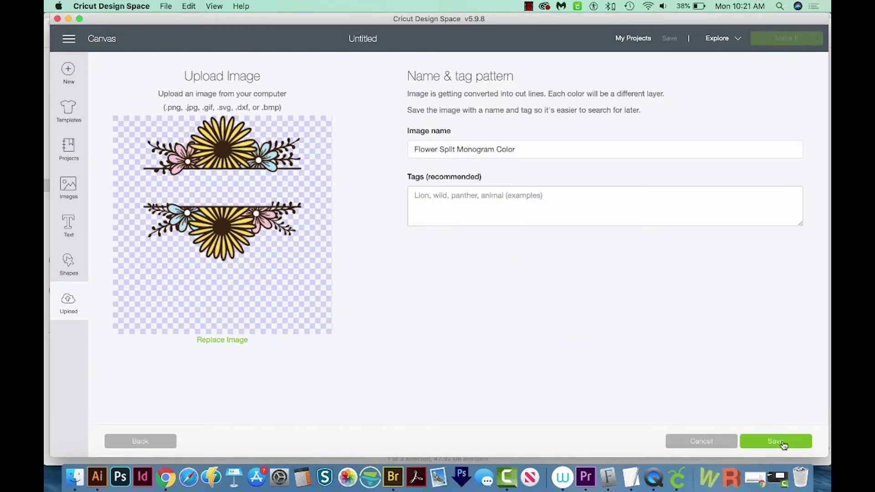
Step: Save the uploaded flower image and insert it onto the canvas
click(784, 443)
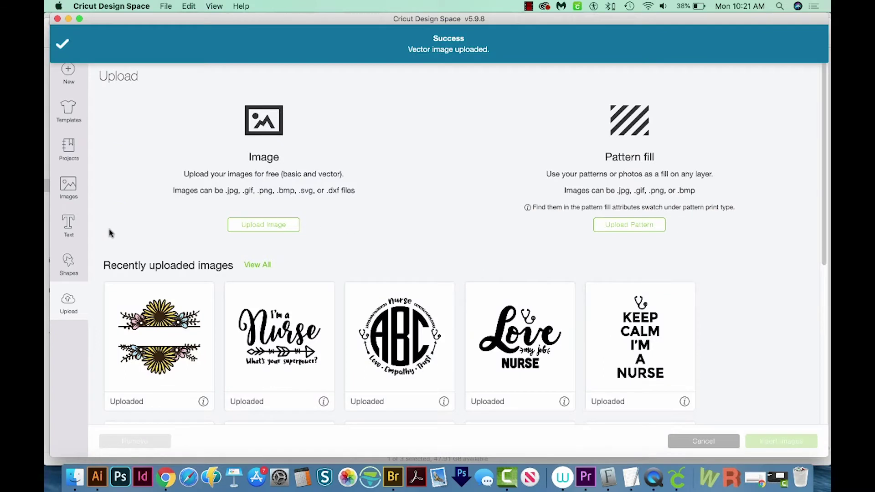
click(160, 313)
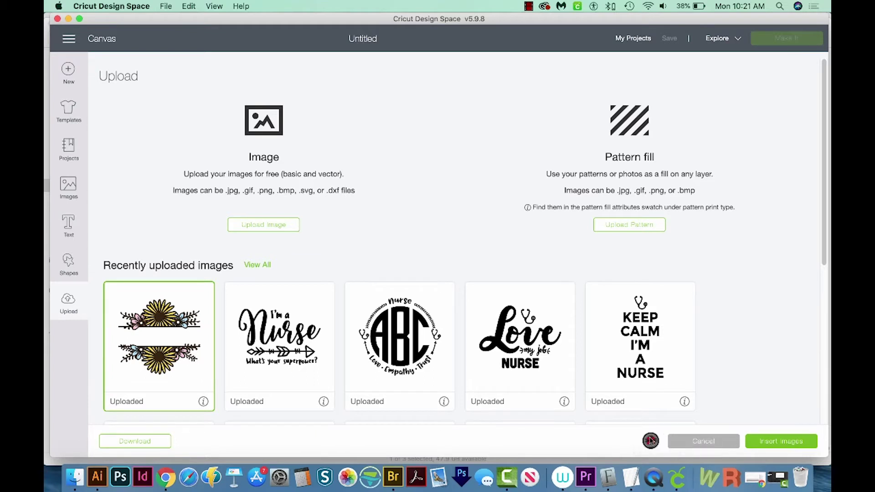
click(779, 443)
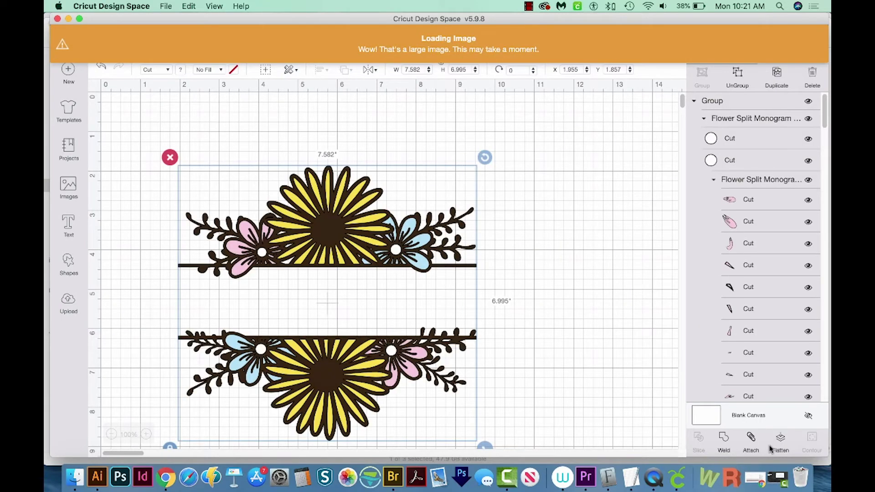
Step: Drag the monogram group up and left, fine-tuning its position with small nudges
drag(331, 234, 296, 195)
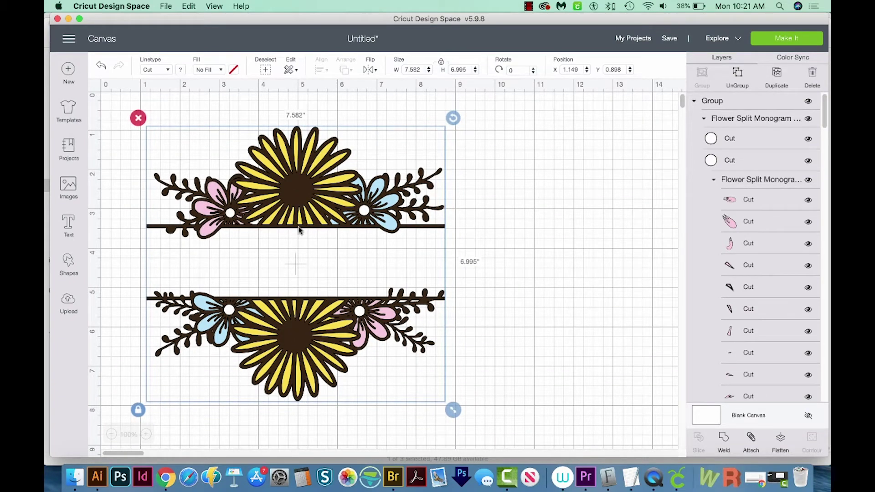
drag(304, 198, 309, 191)
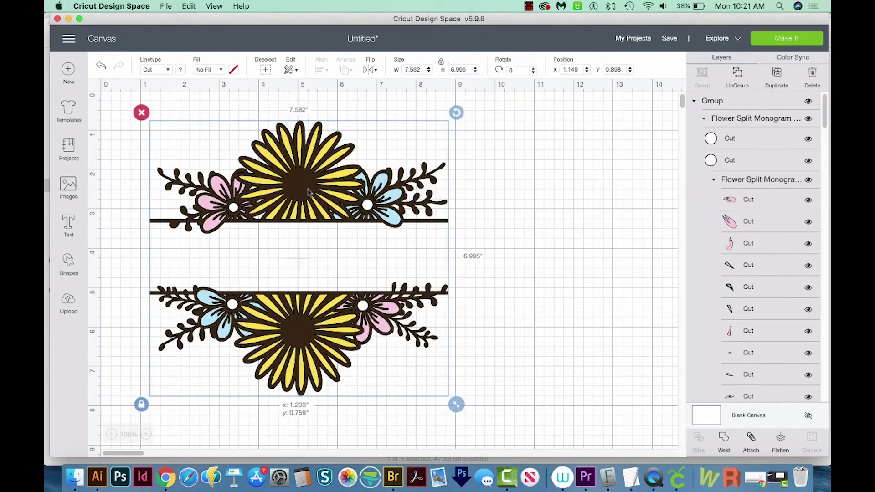
drag(310, 192, 310, 191)
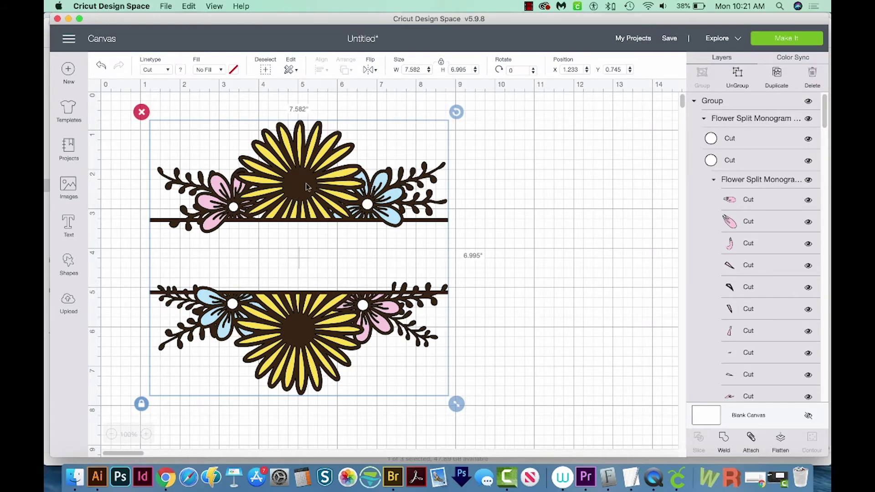
drag(301, 185, 308, 186)
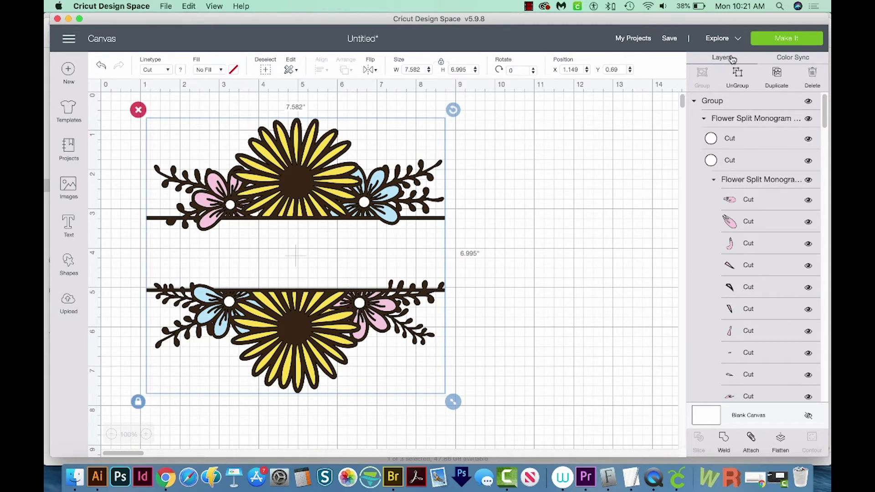
Step: Check the Color Sync view, then select the top flower half and a light-blue petal layer
click(794, 58)
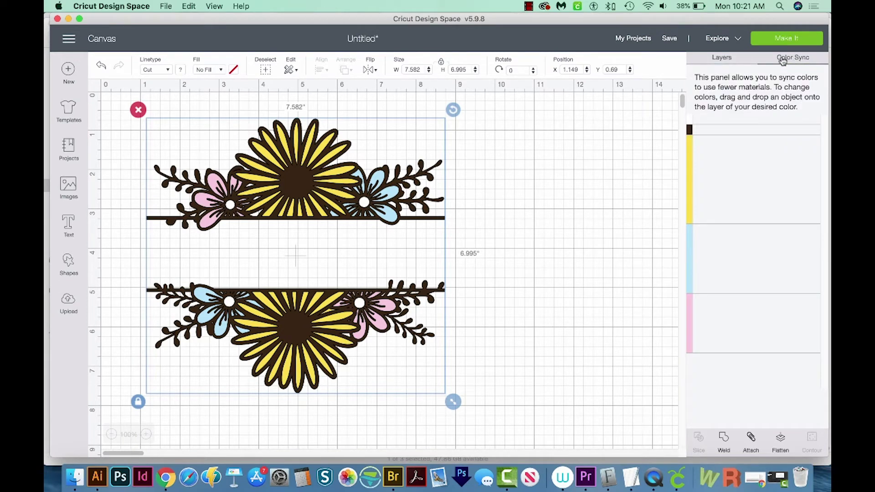
click(721, 58)
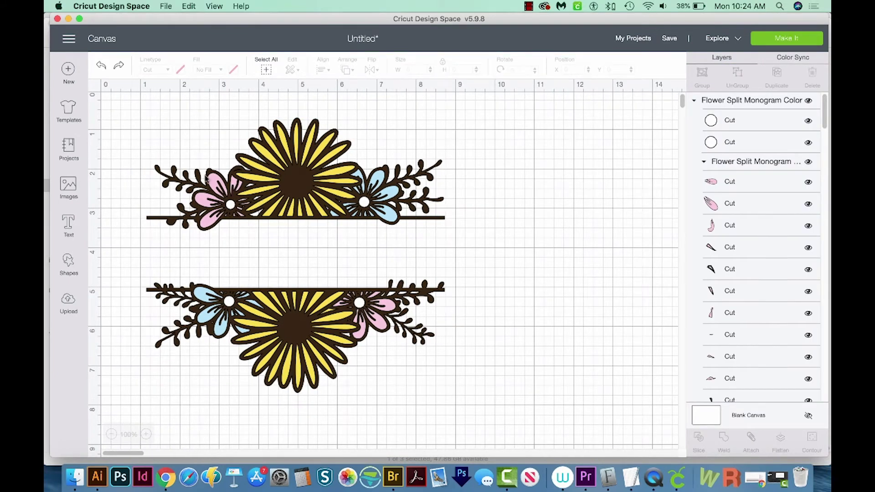
click(219, 182)
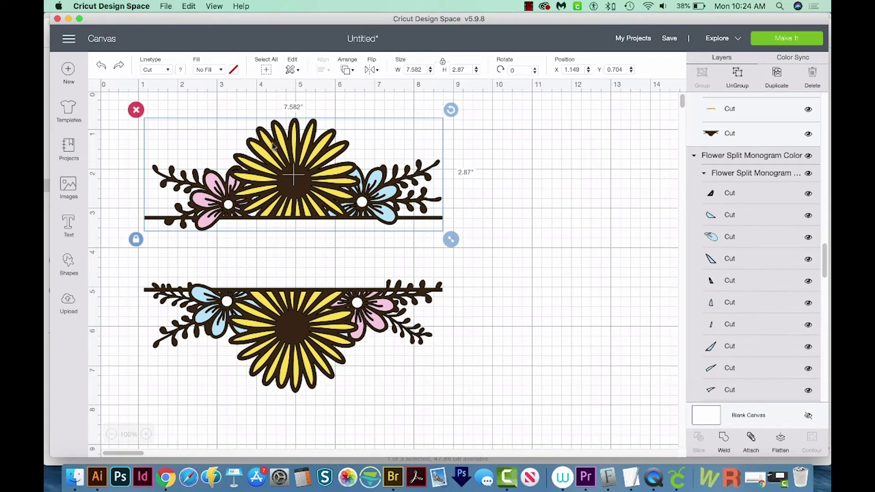
scroll(752, 198, down, 1)
click(748, 203)
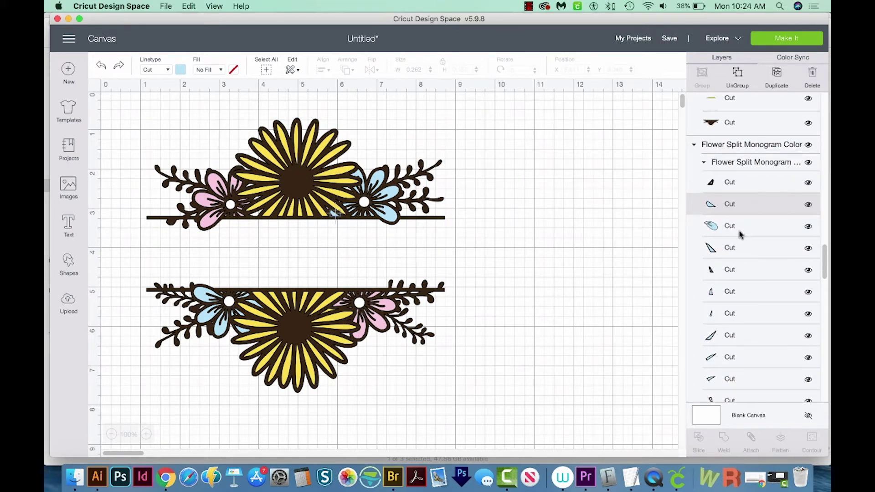
scroll(740, 234, down, 1)
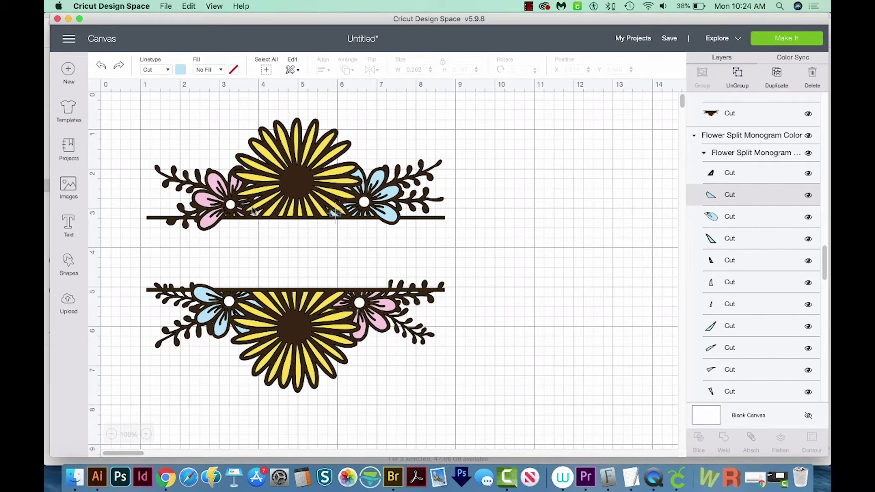
Step: Select all the top-right flower's Cut layers together in the Layers panel
click(764, 177)
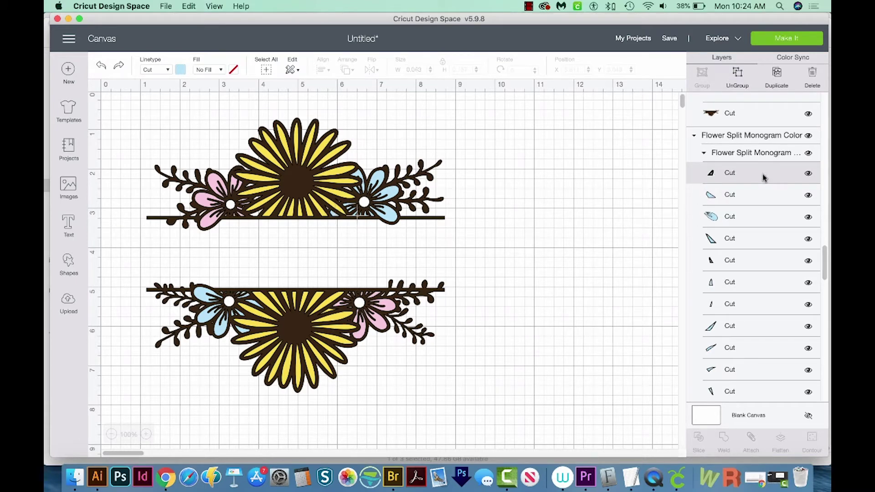
shift+click(751, 199)
shift+click(743, 219)
shift+click(748, 238)
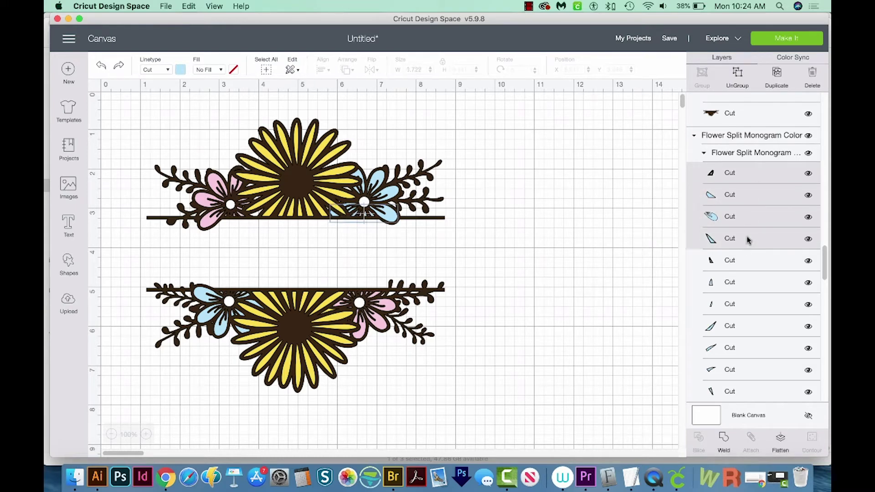
shift+click(751, 267)
shift+click(747, 283)
shift+click(741, 310)
shift+click(743, 327)
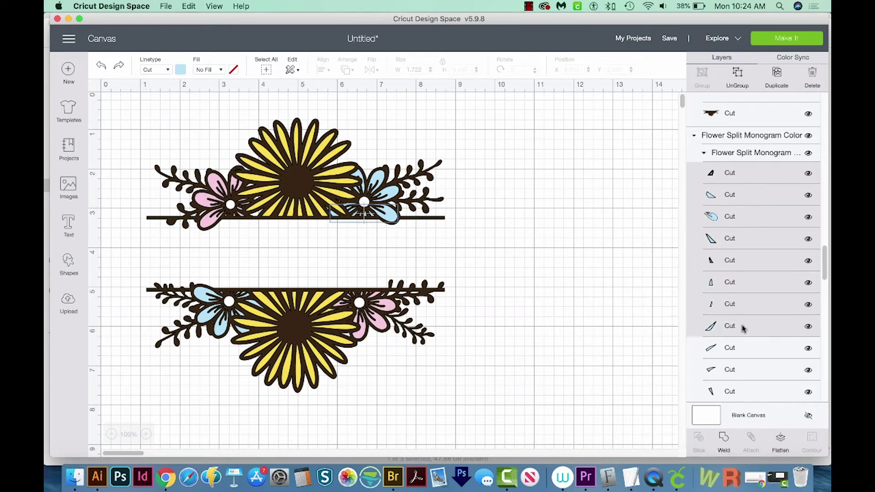
shift+click(745, 346)
shift+click(749, 154)
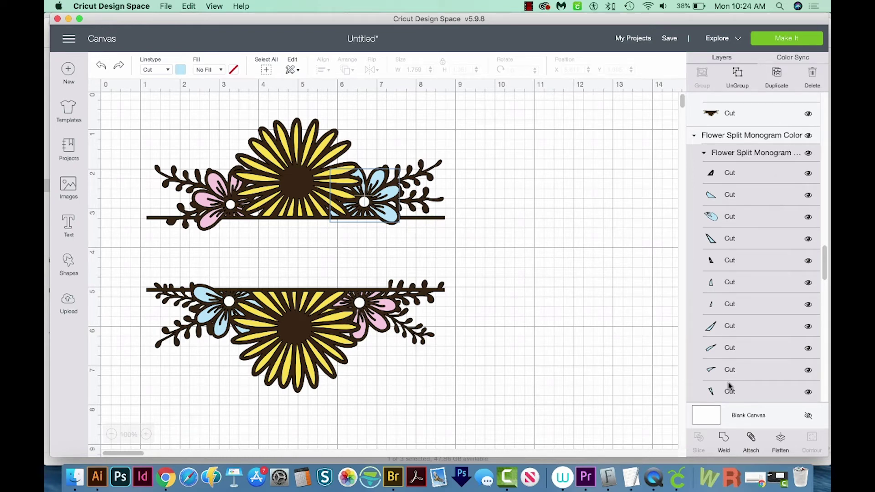
scroll(730, 383, up, 1)
scroll(732, 379, down, 1)
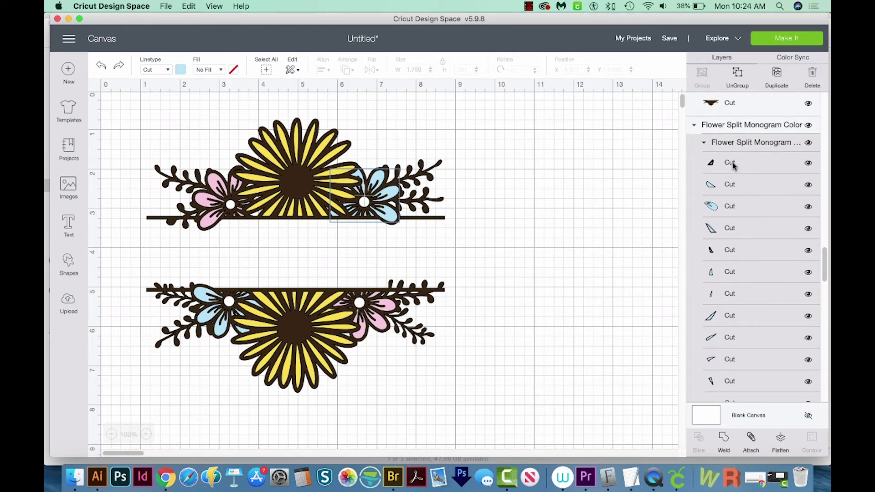
scroll(730, 177, down, 1)
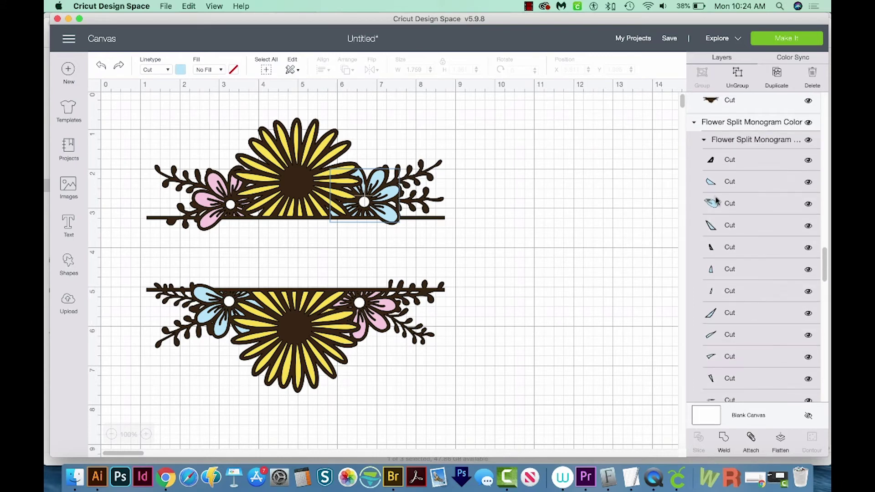
click(746, 231)
shift+click(745, 247)
shift+click(744, 268)
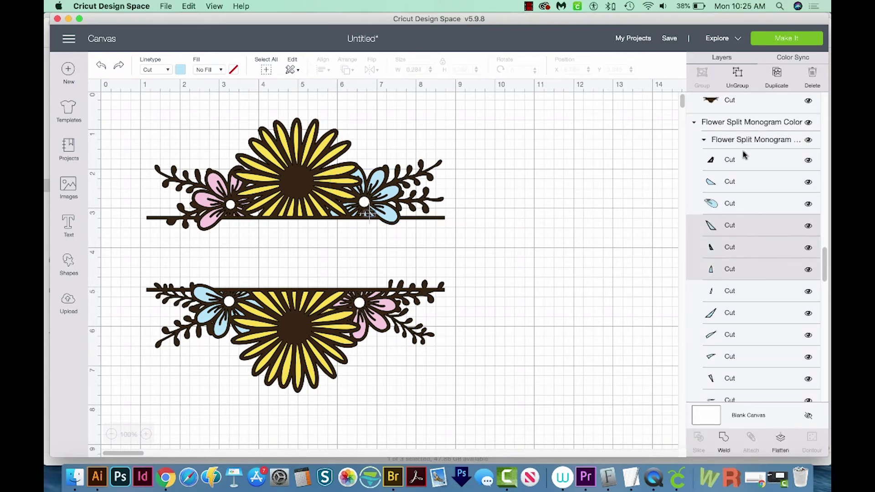
click(737, 141)
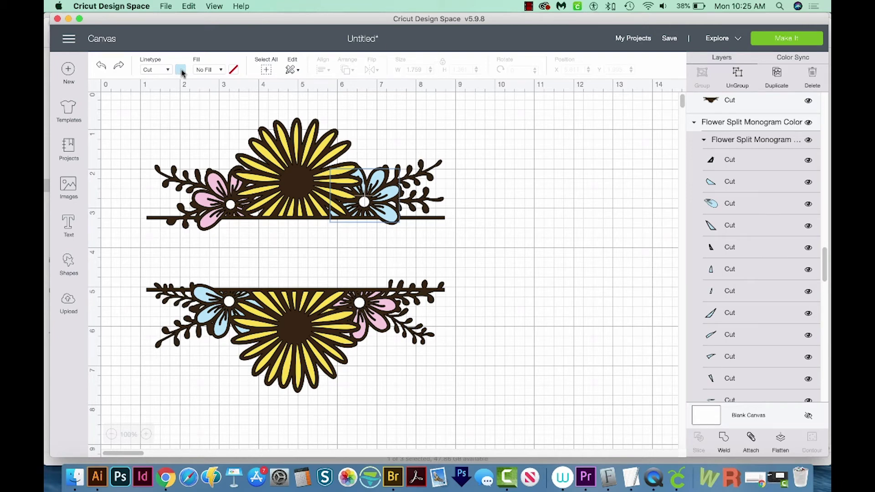
click(181, 71)
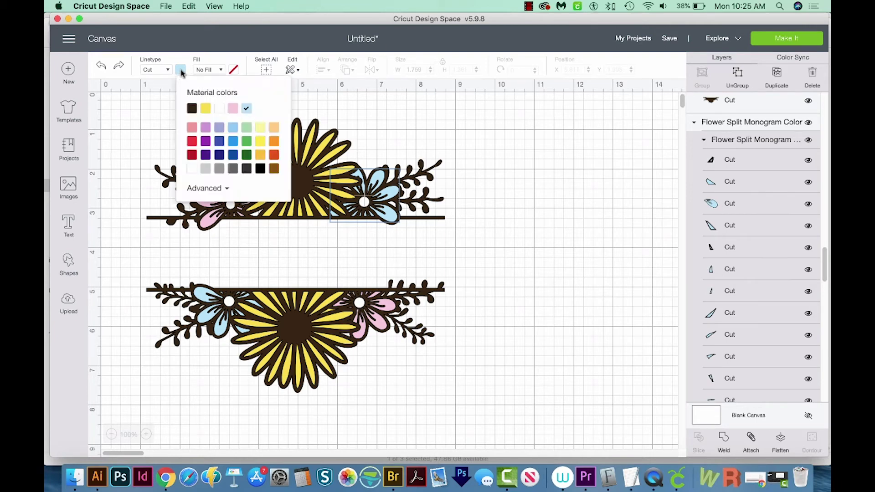
Step: Set the selected flower to the green Material color and expand the Advanced colour mixer
click(247, 141)
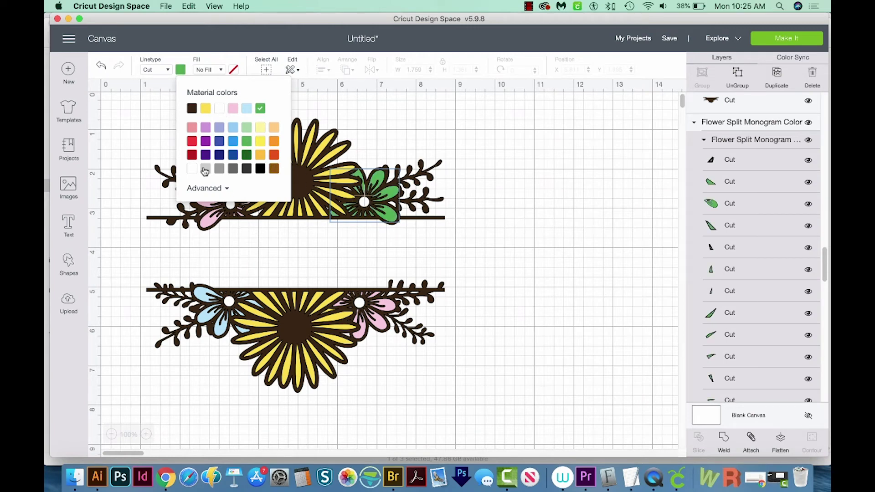
click(212, 191)
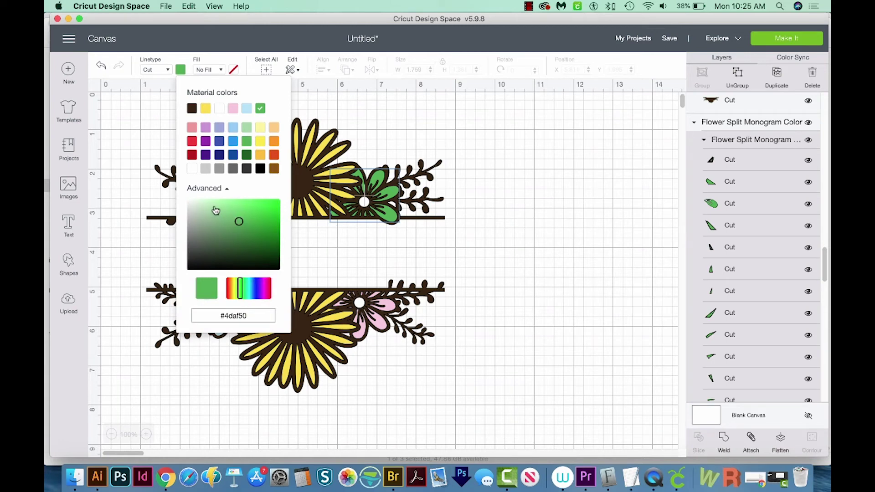
Step: Drag the hue slider and shade marker to a purple tone, then close the picker
mouse_move(215, 208)
mouse_down()
mouse_move(216, 227)
mouse_move(246, 244)
mouse_up()
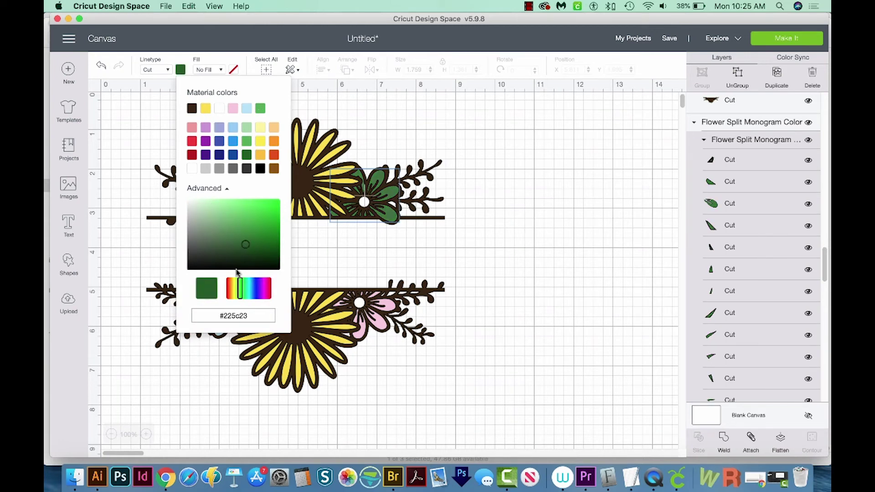
drag(243, 291, 251, 290)
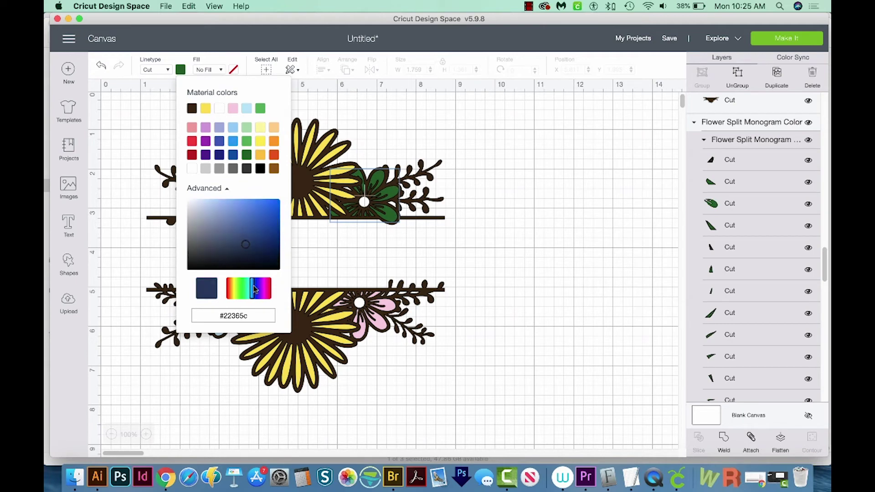
mouse_move(260, 251)
mouse_down()
mouse_move(257, 214)
mouse_move(237, 221)
mouse_up()
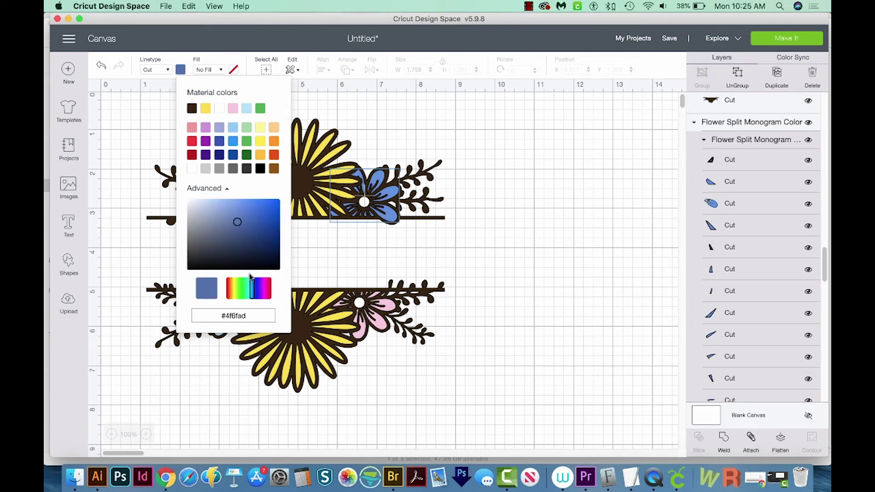
drag(253, 289, 266, 287)
drag(228, 210, 218, 229)
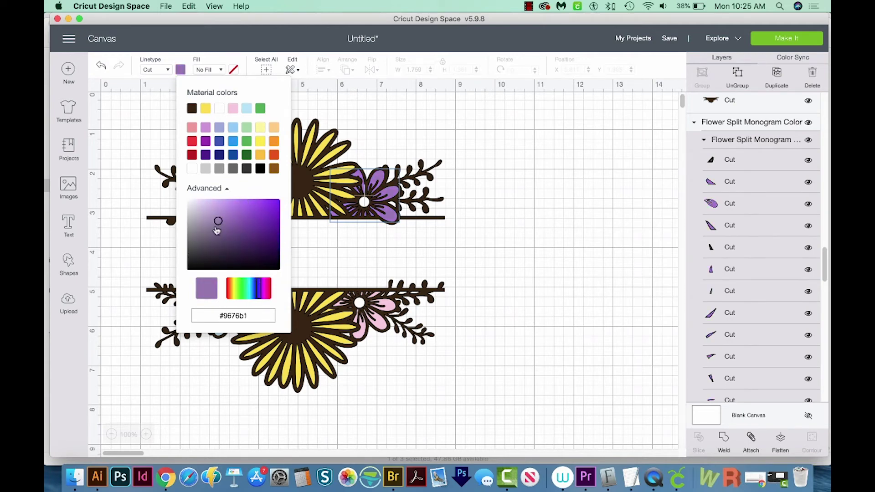
click(322, 242)
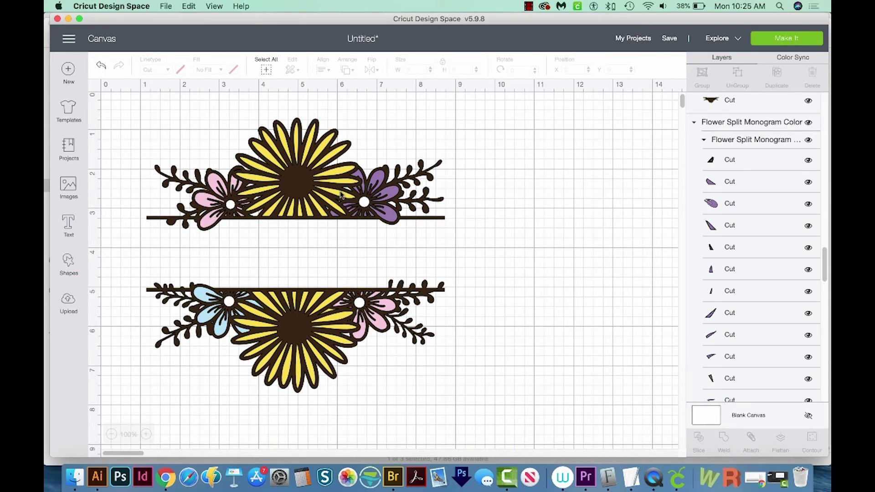
scroll(440, 191, right, 2)
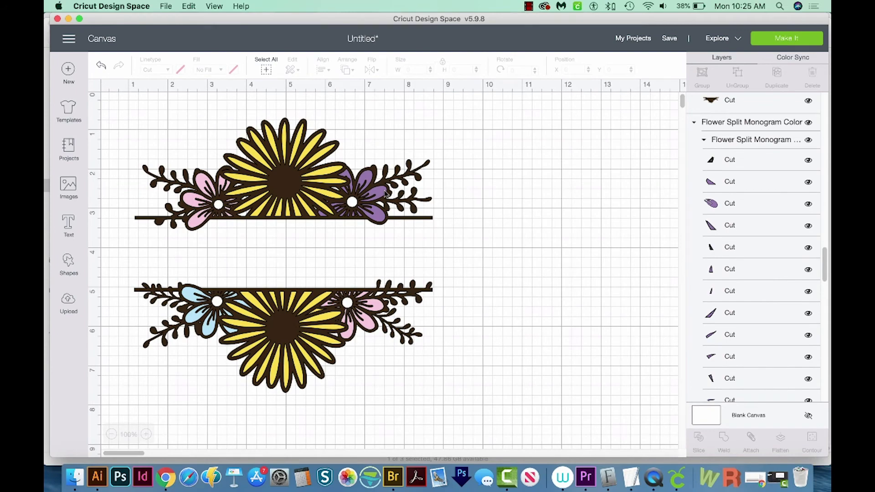
scroll(369, 197, right, 3)
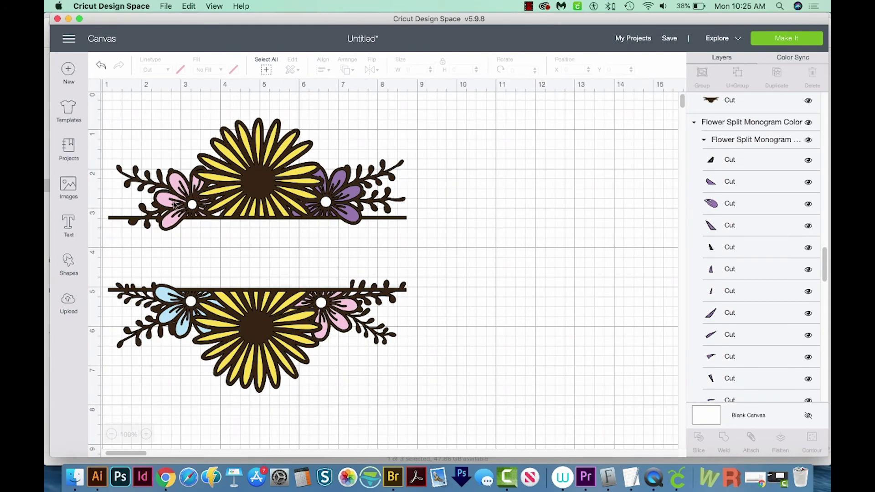
scroll(174, 205, right, 1)
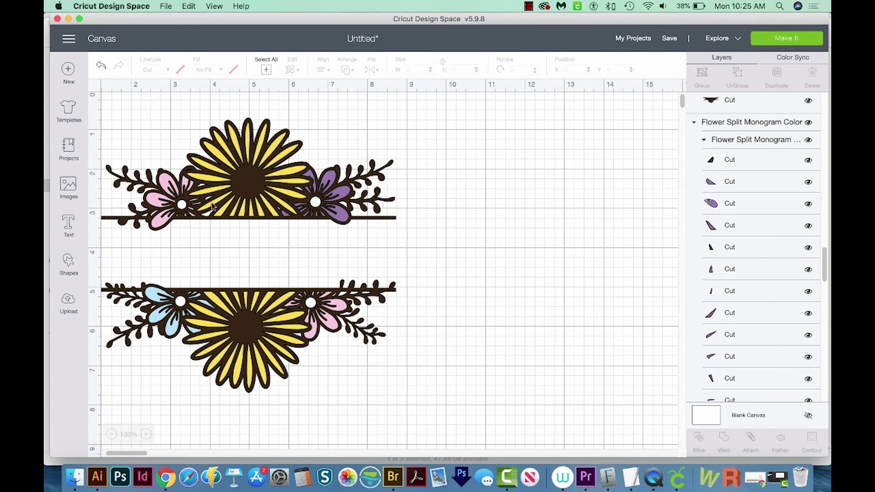
scroll(212, 206, left, 1)
scroll(212, 206, left, 3)
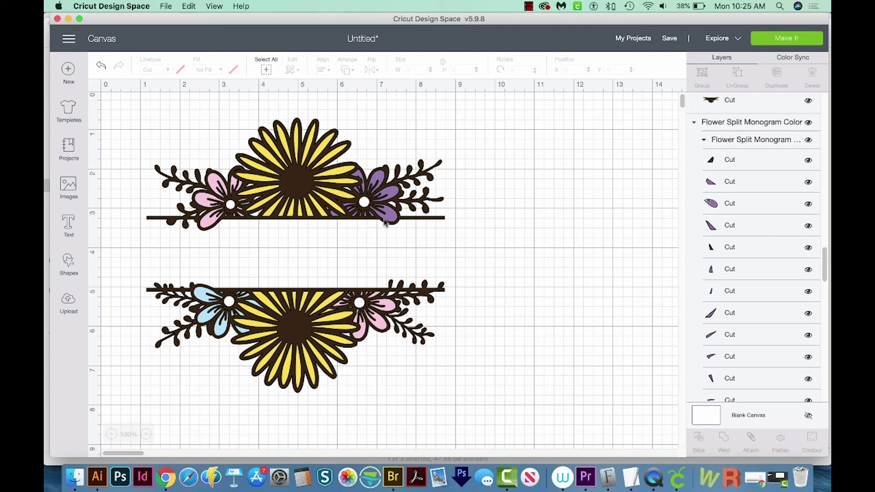
scroll(387, 208, right, 2)
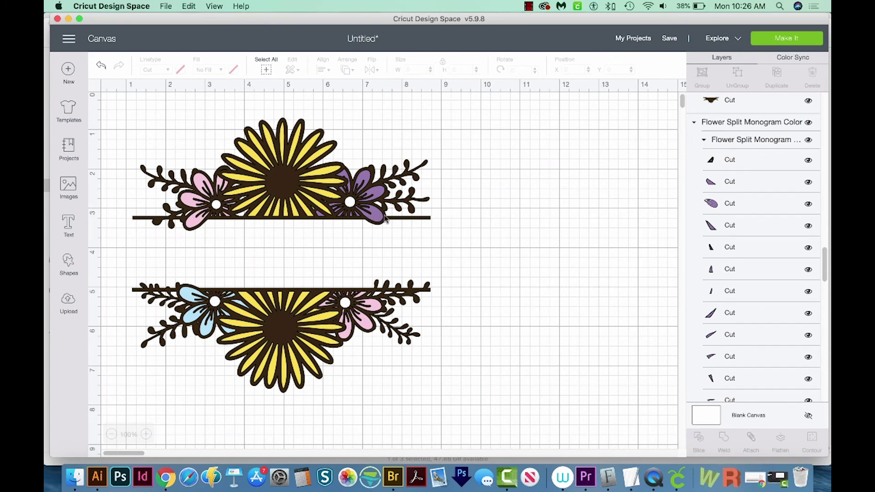
scroll(385, 217, right, 1)
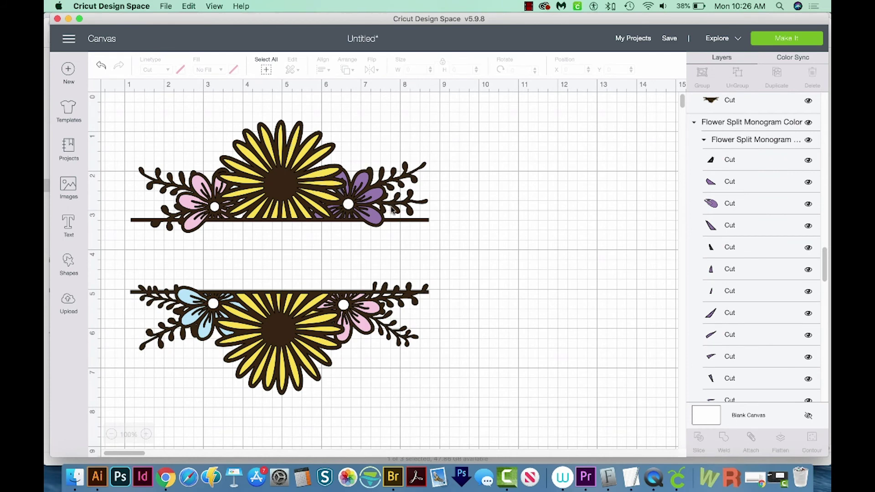
scroll(374, 212, left, 1)
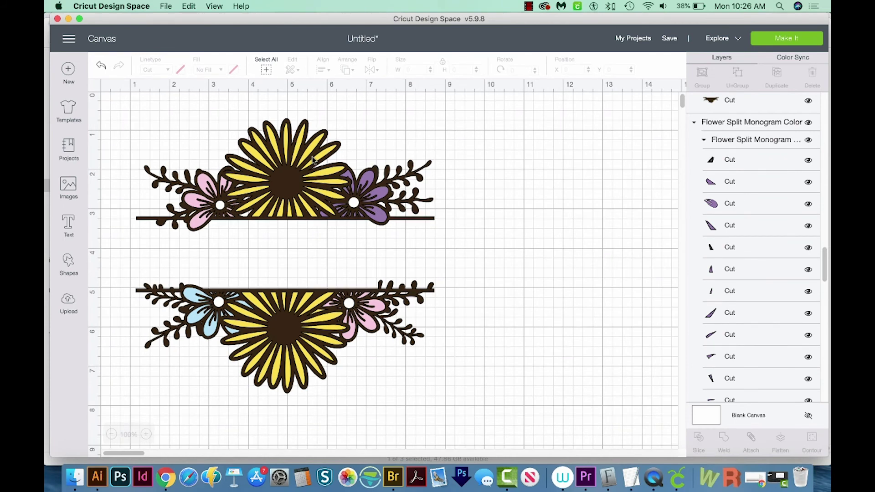
scroll(308, 178, right, 3)
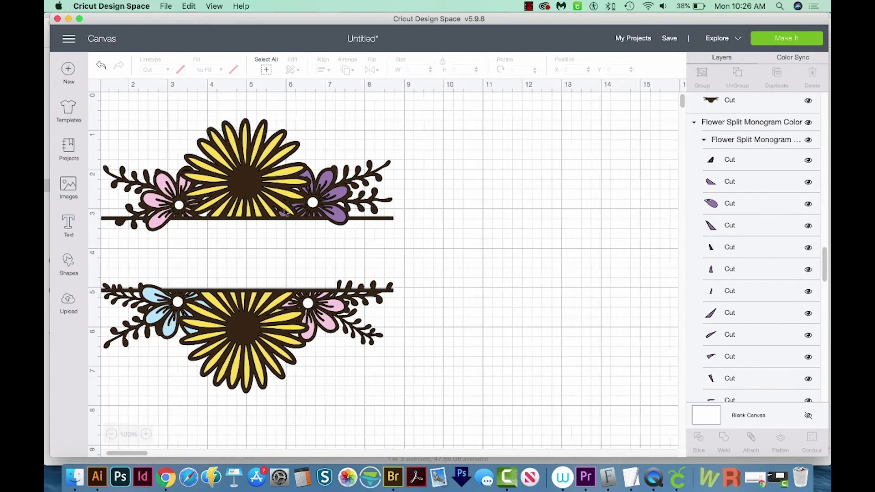
scroll(296, 214, left, 4)
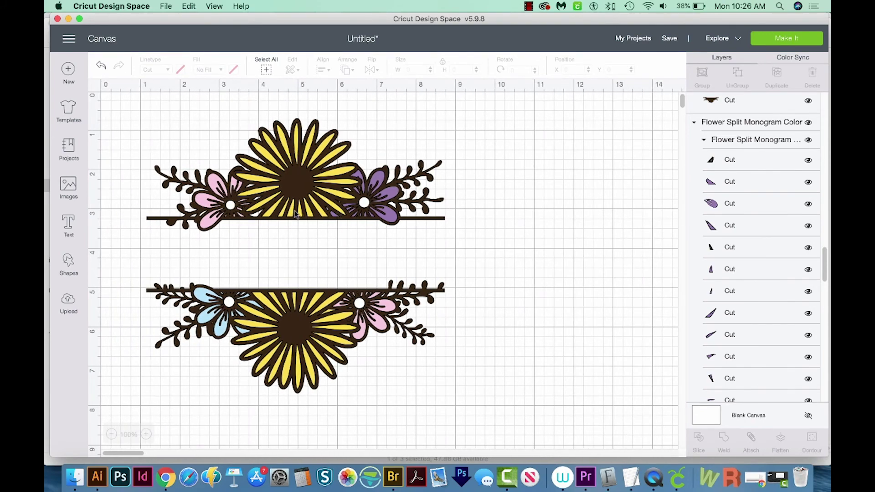